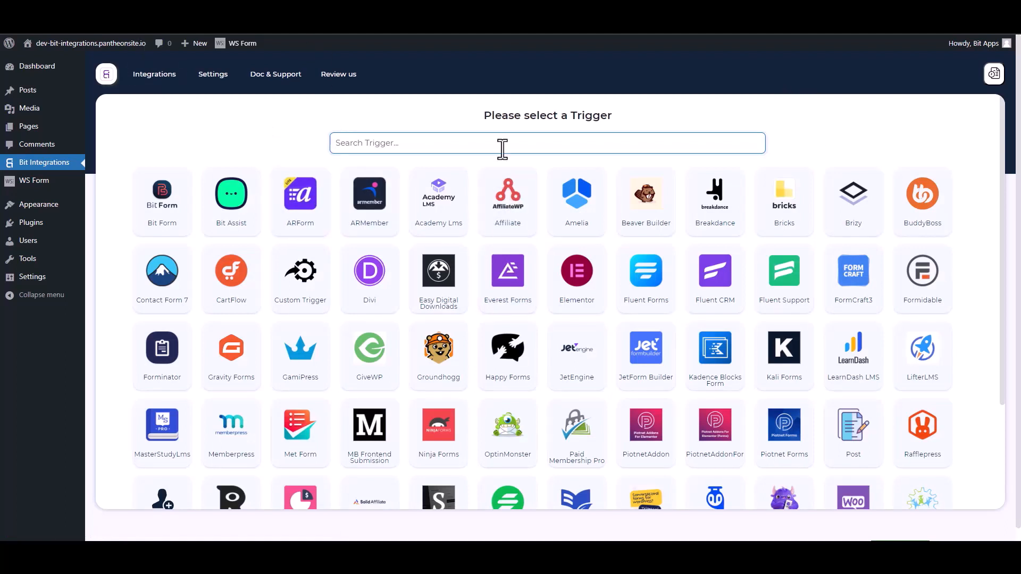
- Search triggers for 'ws' and pick WS Form as the new integration's trigger
type("ws")
left_click(535, 212)
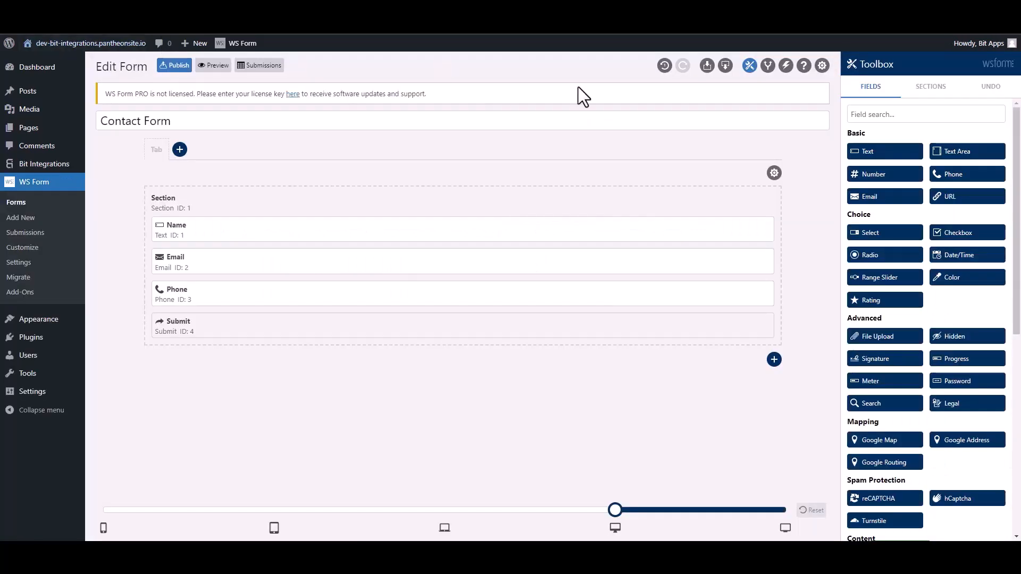
- Add a 'Bit Integrations' form action that runs a WordPress hook of type Action
left_click(785, 67)
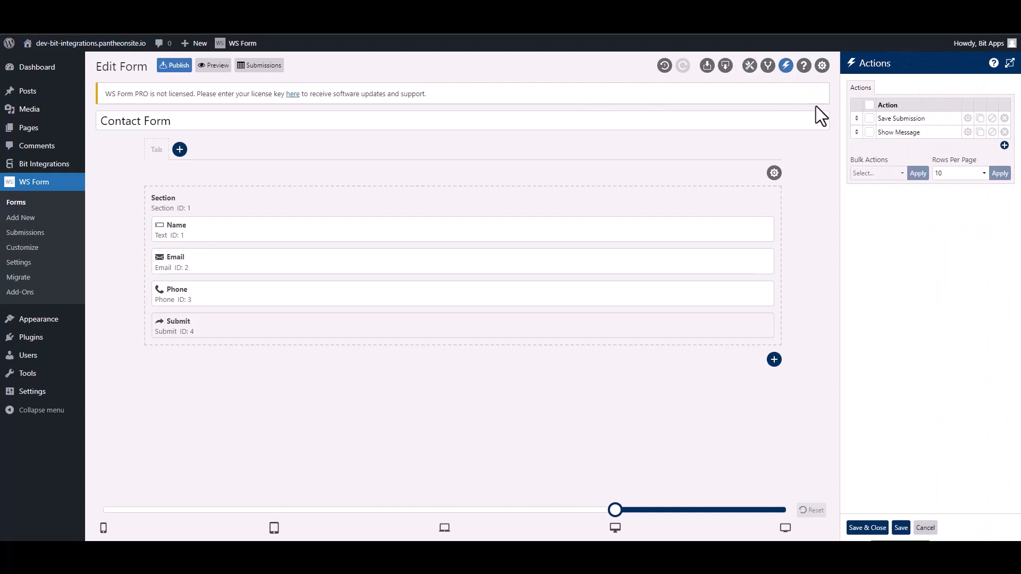
left_click(1004, 146)
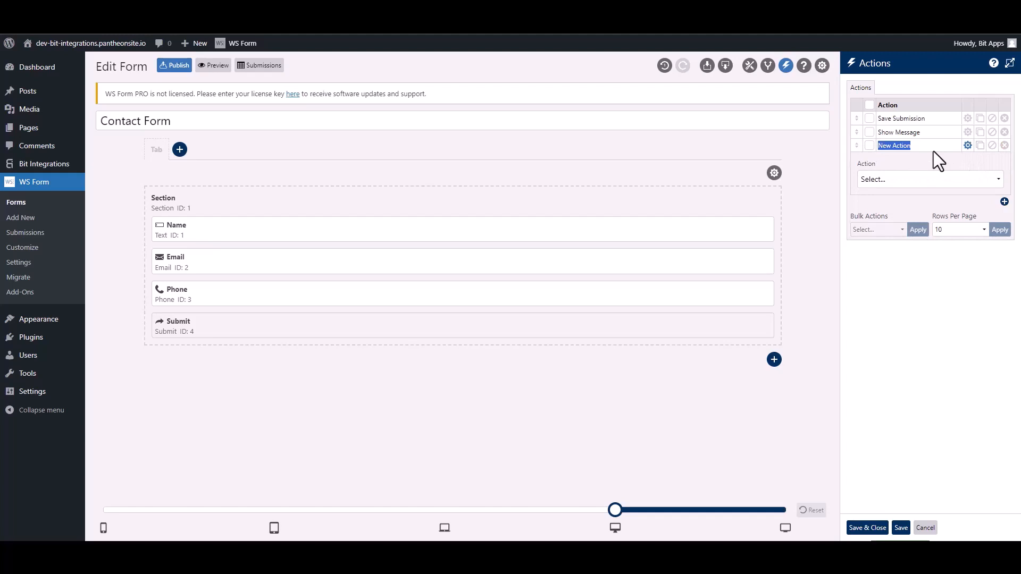
type("Bit Integra")
left_click(915, 181)
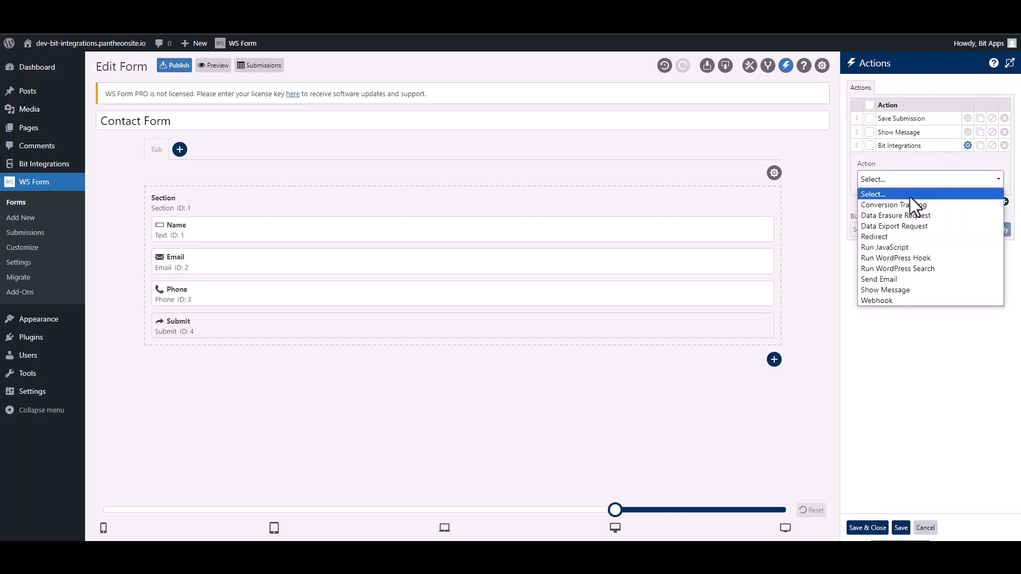
left_click(927, 257)
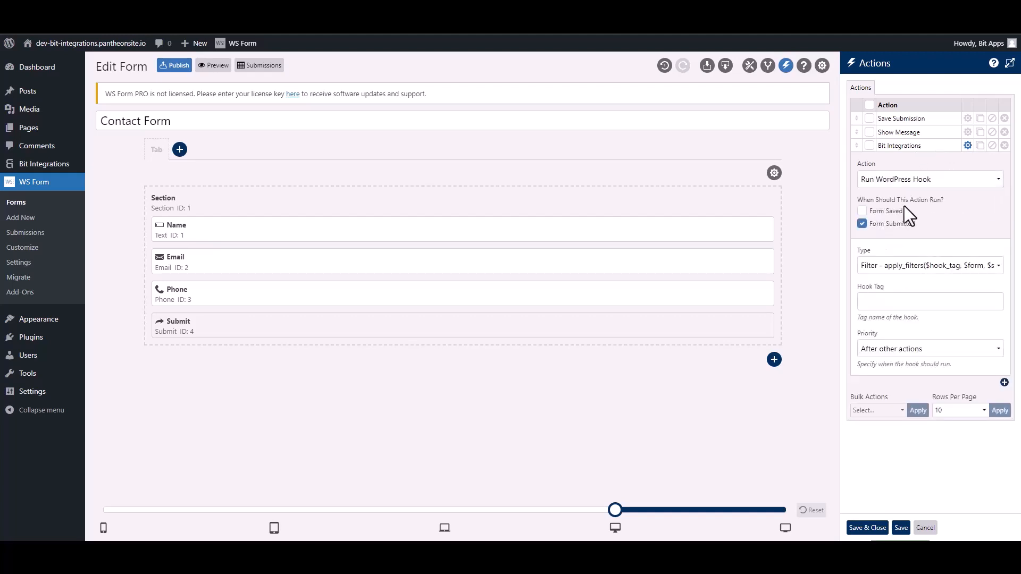
left_click(886, 269)
left_click(886, 290)
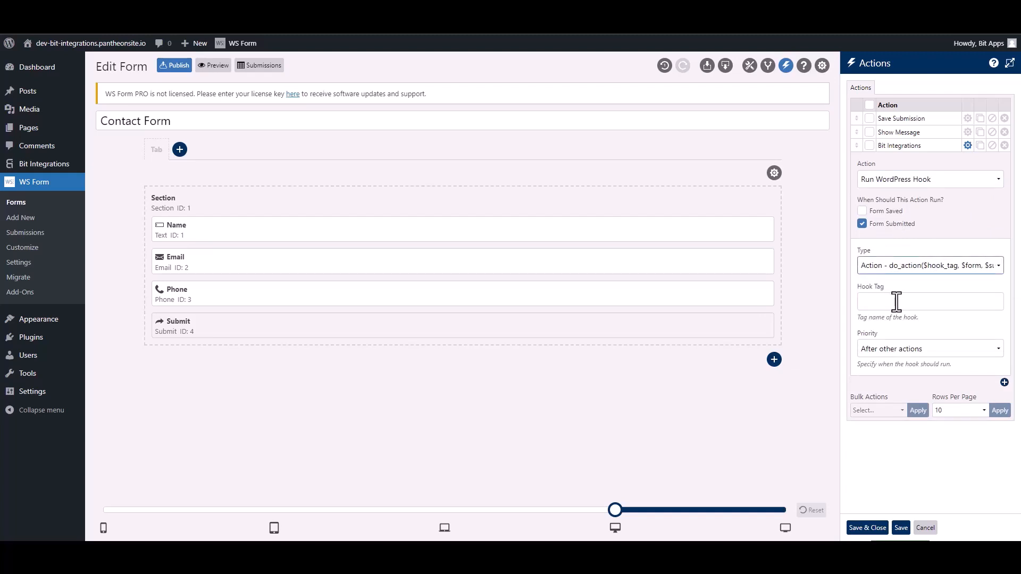
left_click(896, 301)
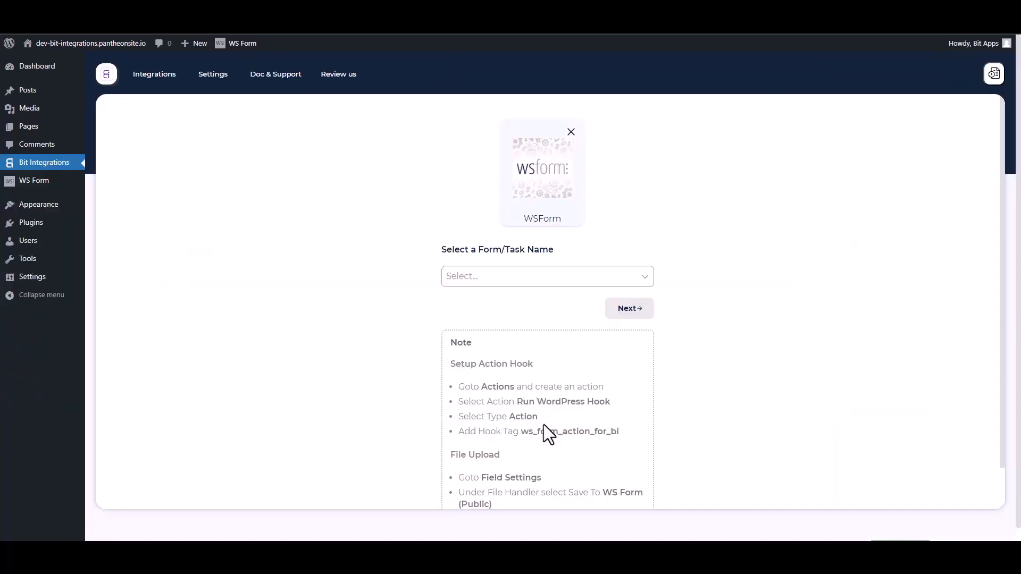
- Select the suggested hook tag ws_form_action_for_bi in the setup note
left_click_drag(630, 447, 526, 432)
key("ctrl+c")
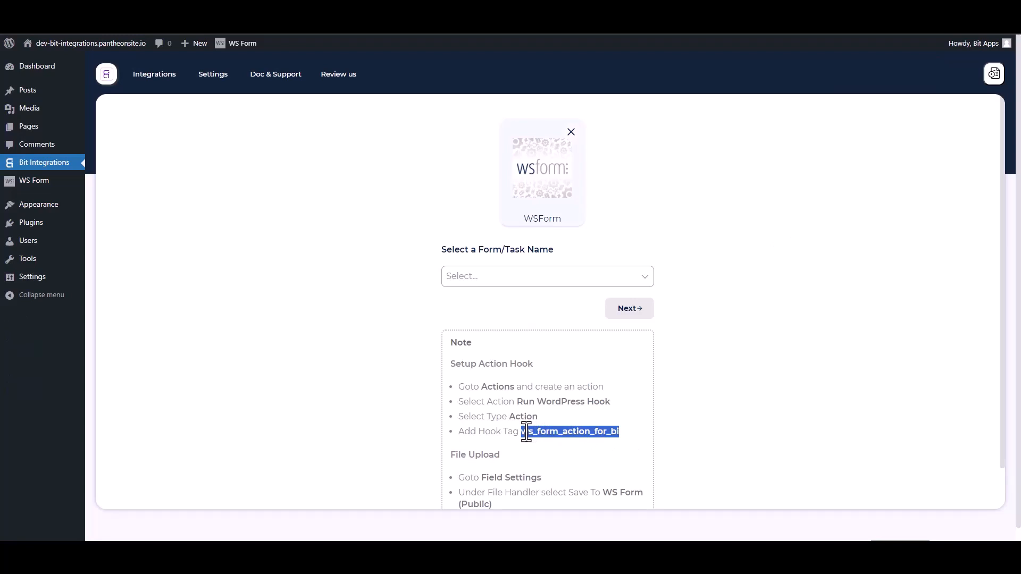
- Paste ws_form_action_for_bi into the action's Hook Tag field and save the action settings
left_click(399, 16)
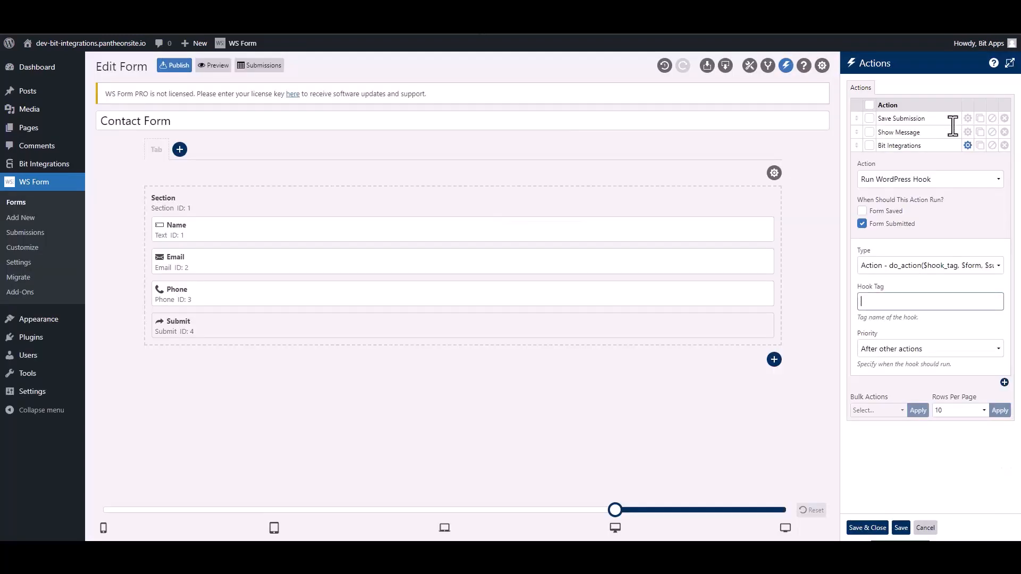
left_click(895, 303)
key("ctrl+v")
left_click(868, 527)
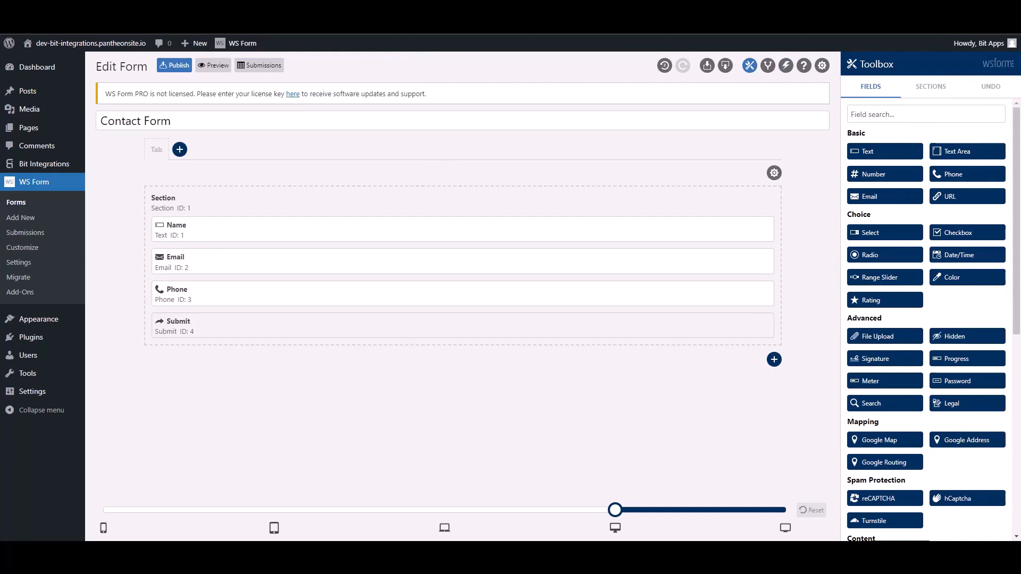
- Use Contact Form as the WS Form trigger form and choose SureTriggers as the action app
left_click(125, 7)
left_click(379, 249)
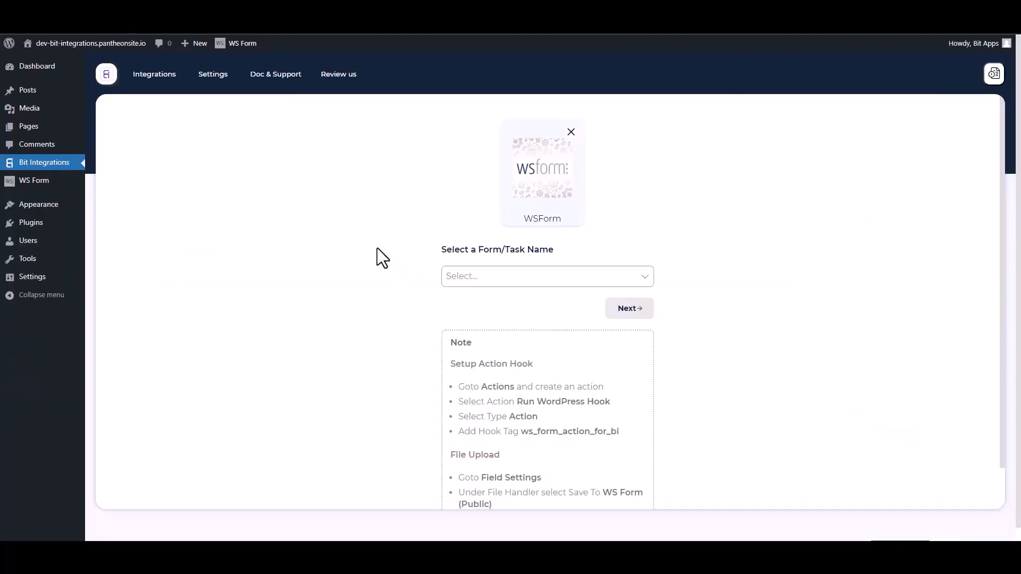
left_click(500, 276)
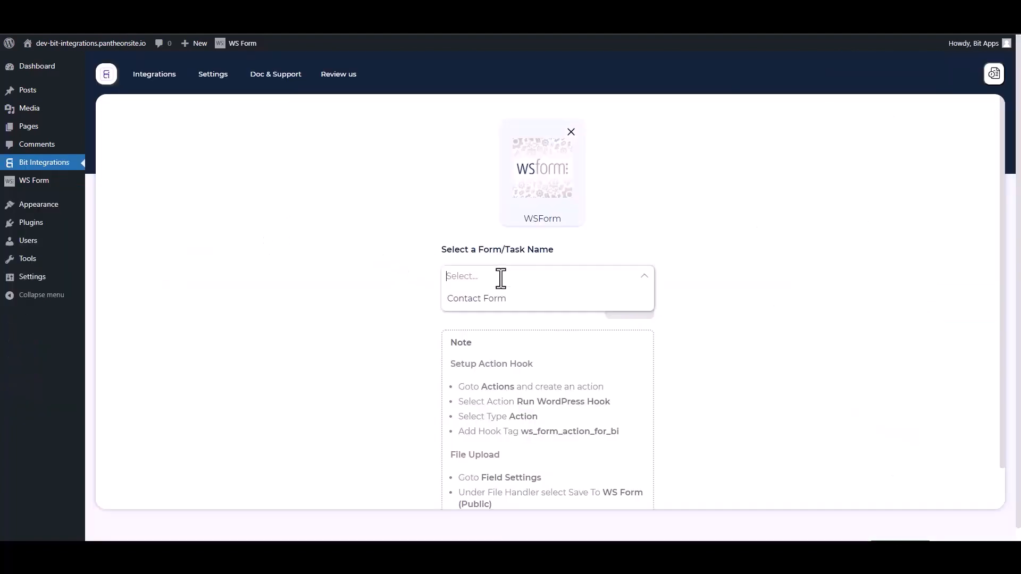
left_click(471, 299)
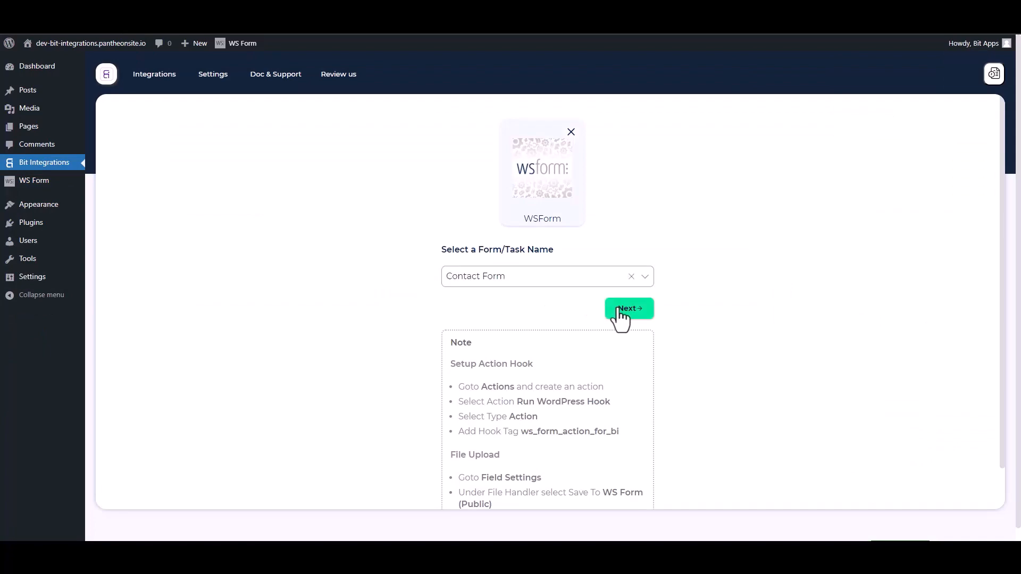
left_click(616, 309)
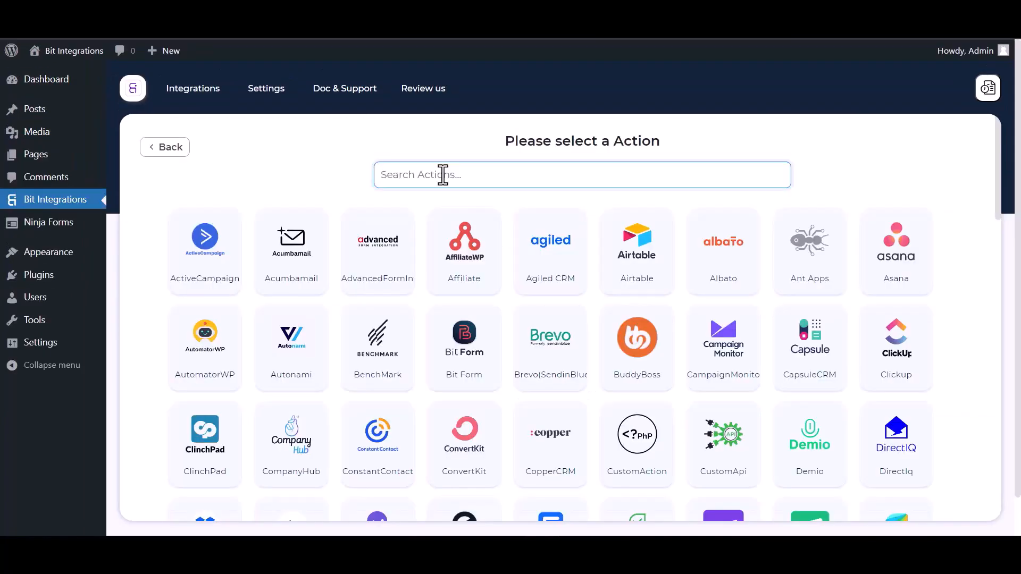
type("sure")
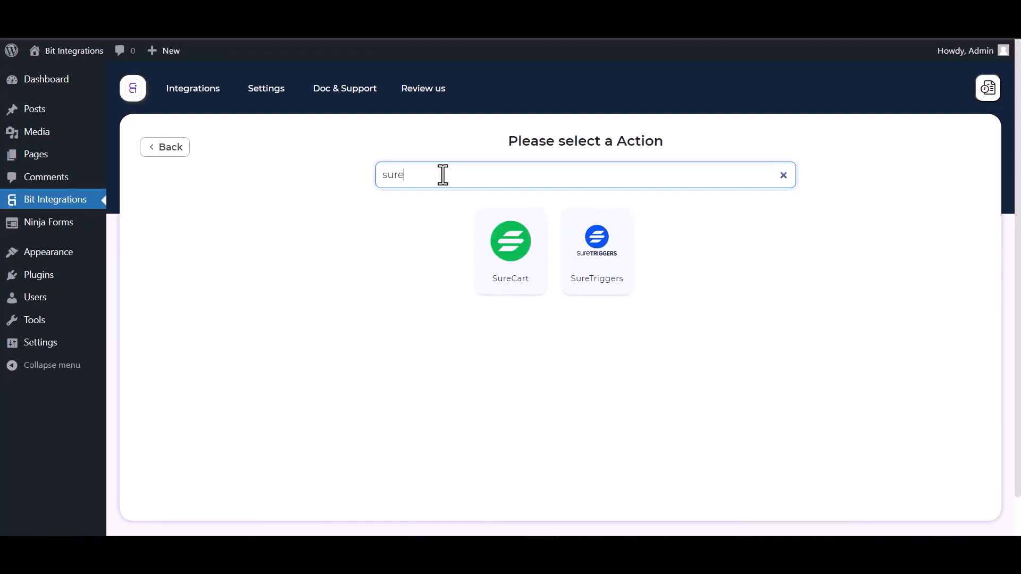
left_click(609, 259)
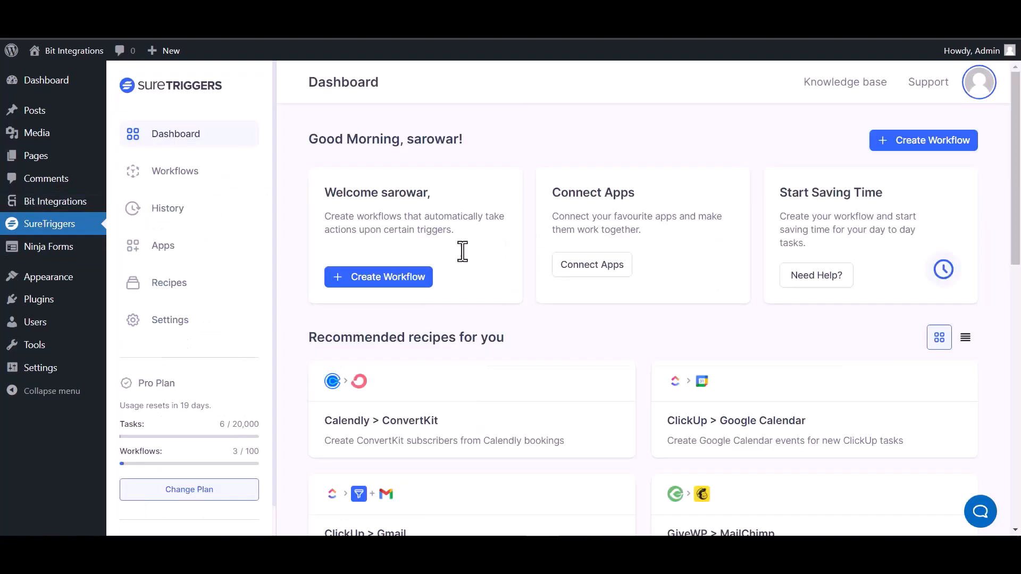
- Create a new SureTriggers workflow named 'Bit Integrations'
left_click(910, 141)
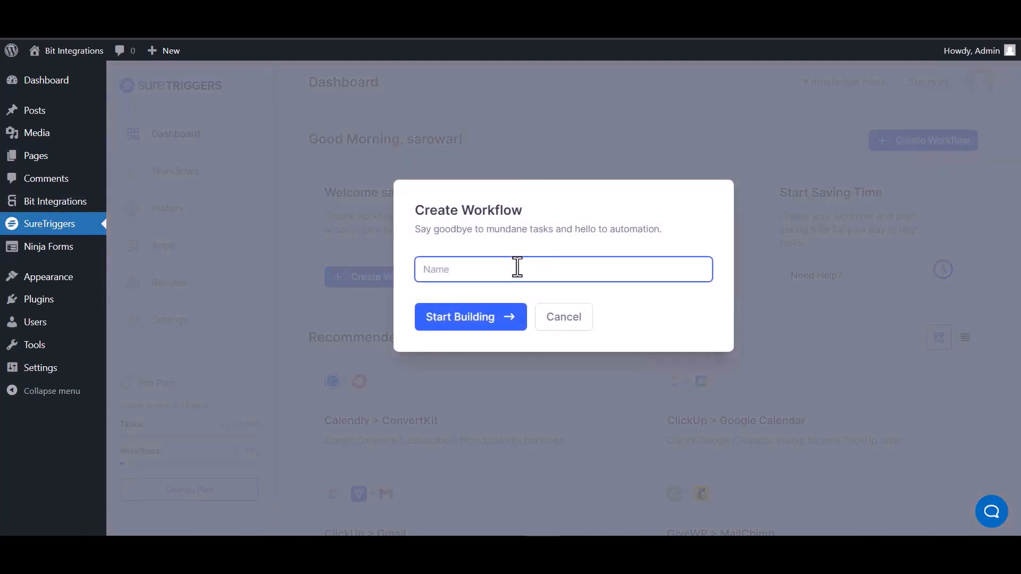
type("Bit Integrations")
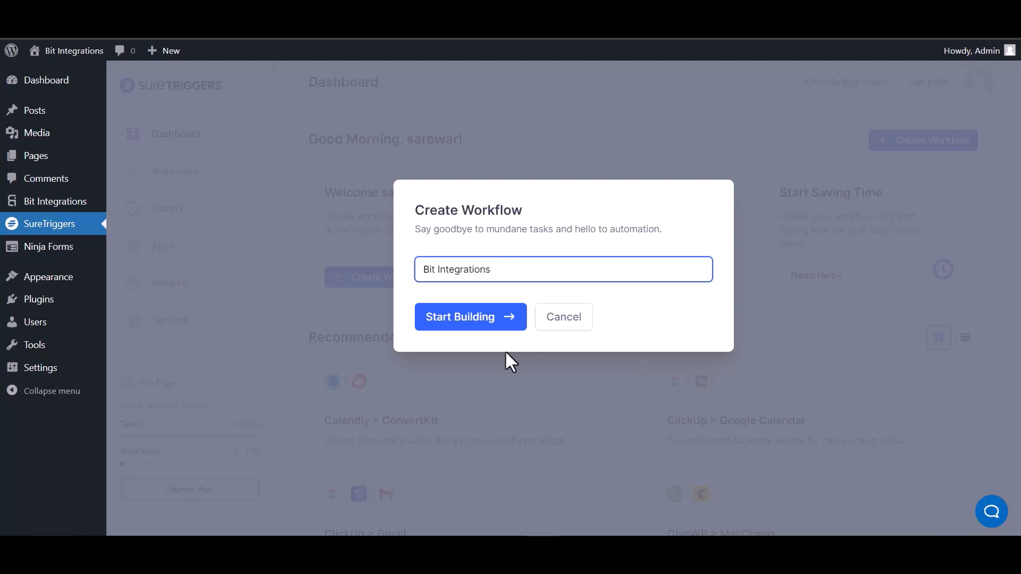
left_click(477, 321)
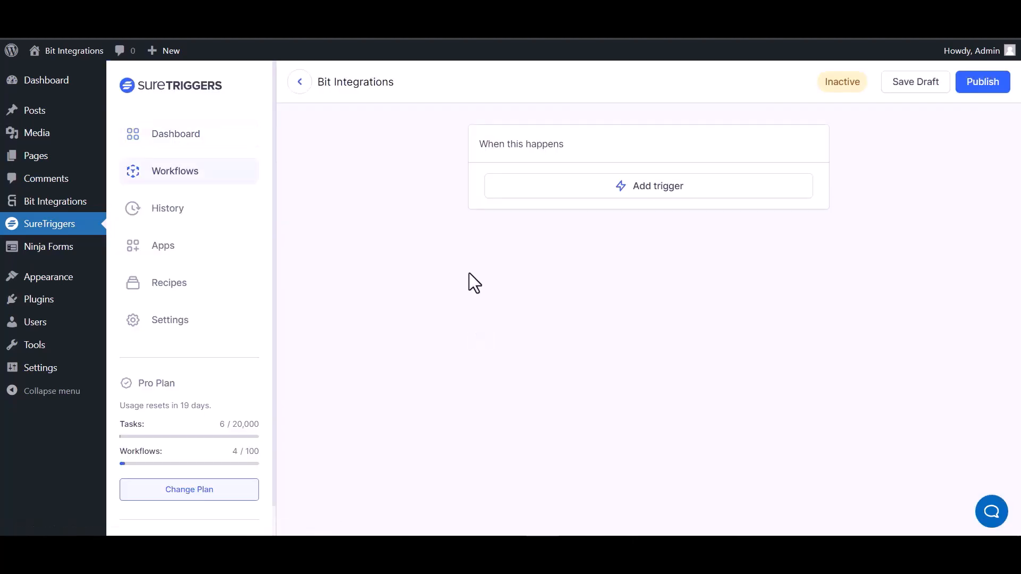
- Add a Webhooks Catch Webhook trigger and copy its generated webhook URL
left_click(669, 194)
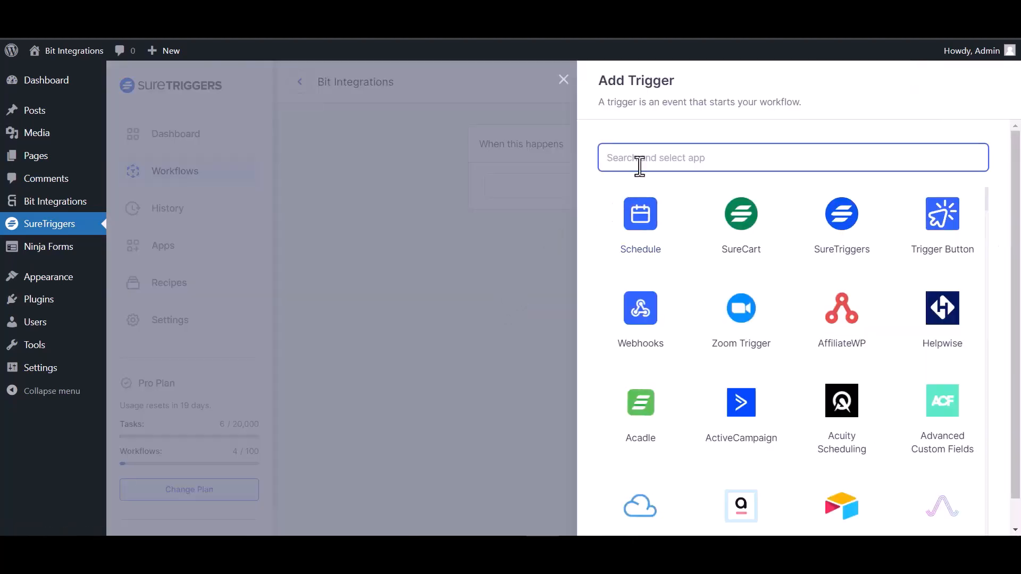
type("web")
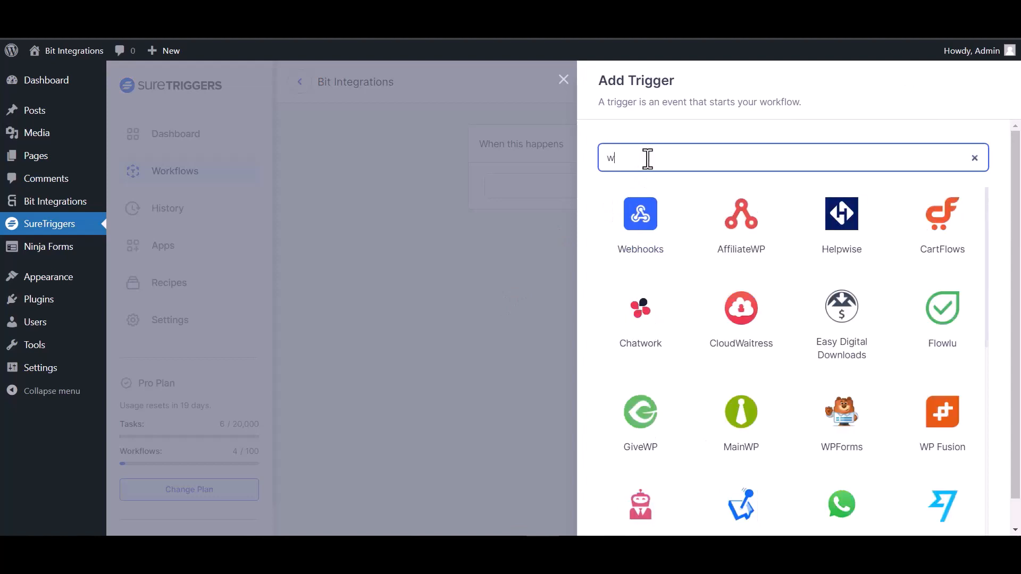
left_click(653, 235)
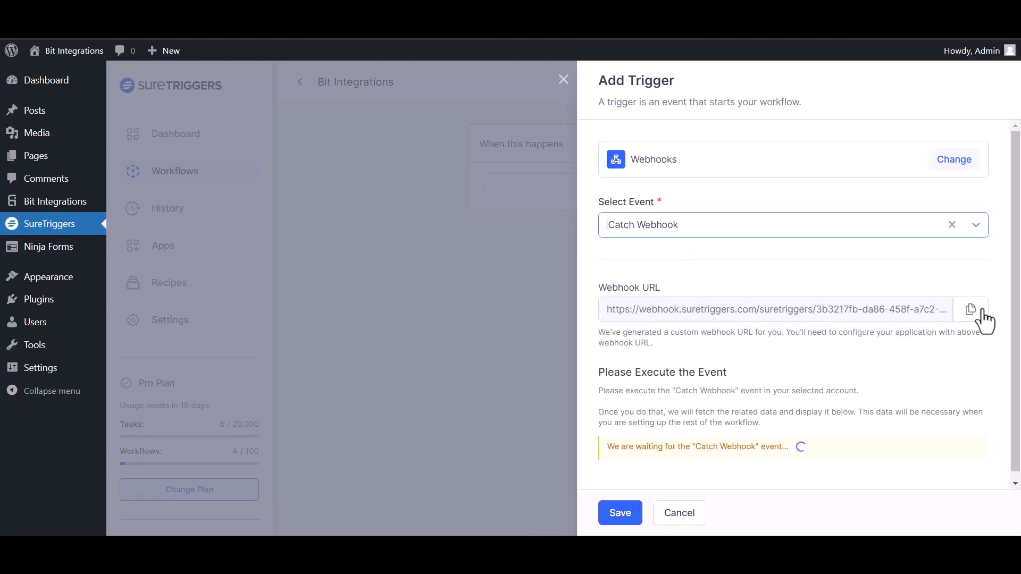
left_click(971, 310)
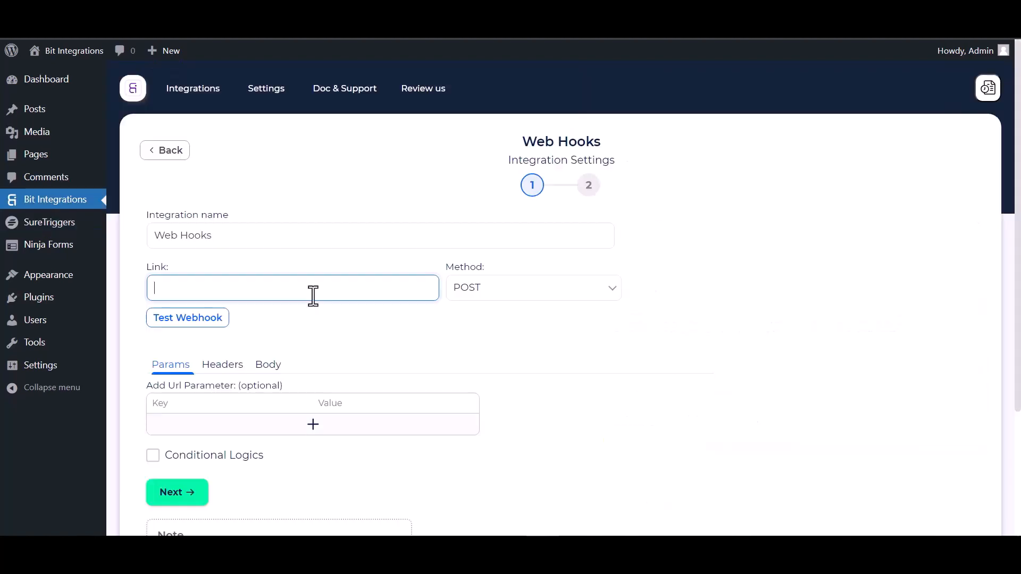
- Set the SureTriggers URL as the web hook link, send all data as application/json, and test it
key("ctrl+v")
left_click(268, 366)
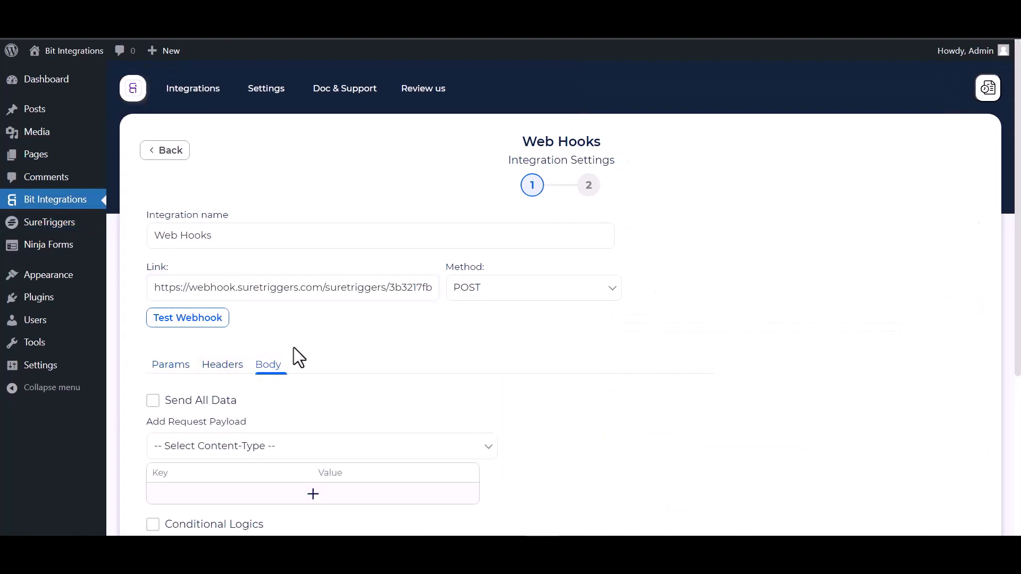
scroll(294, 351, "down", 3)
left_click(165, 272)
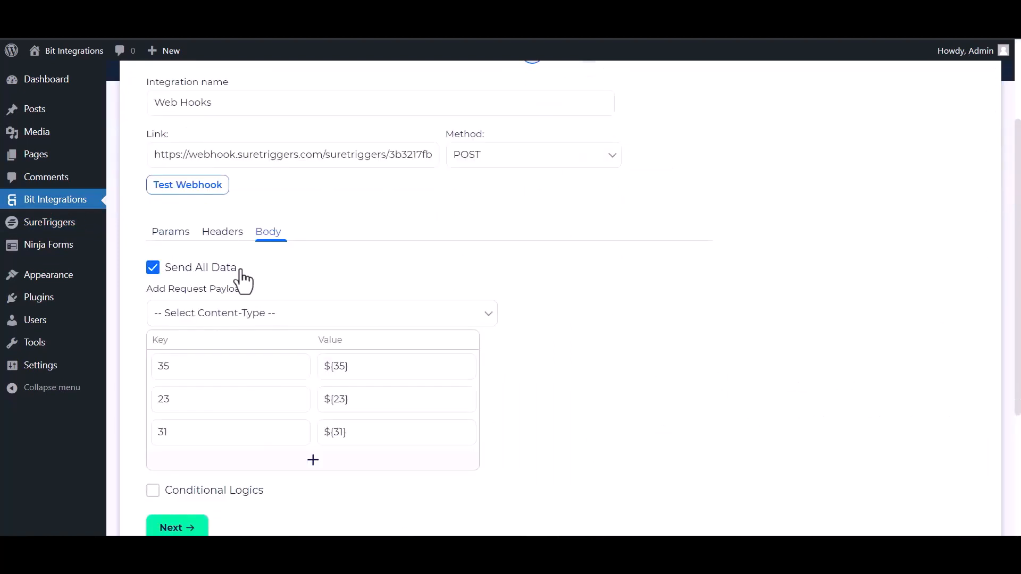
left_click(253, 318)
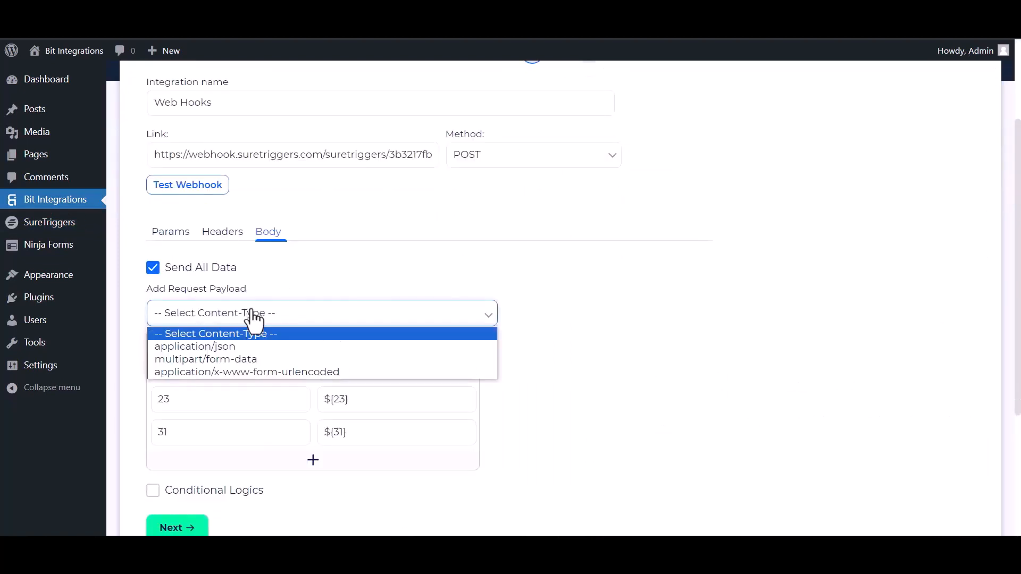
left_click(242, 350)
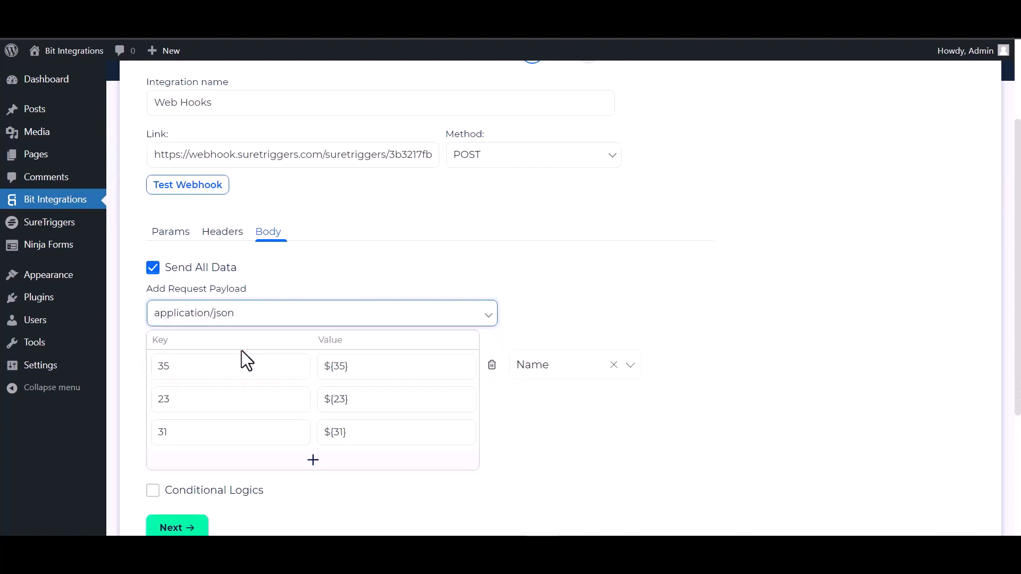
left_click(201, 192)
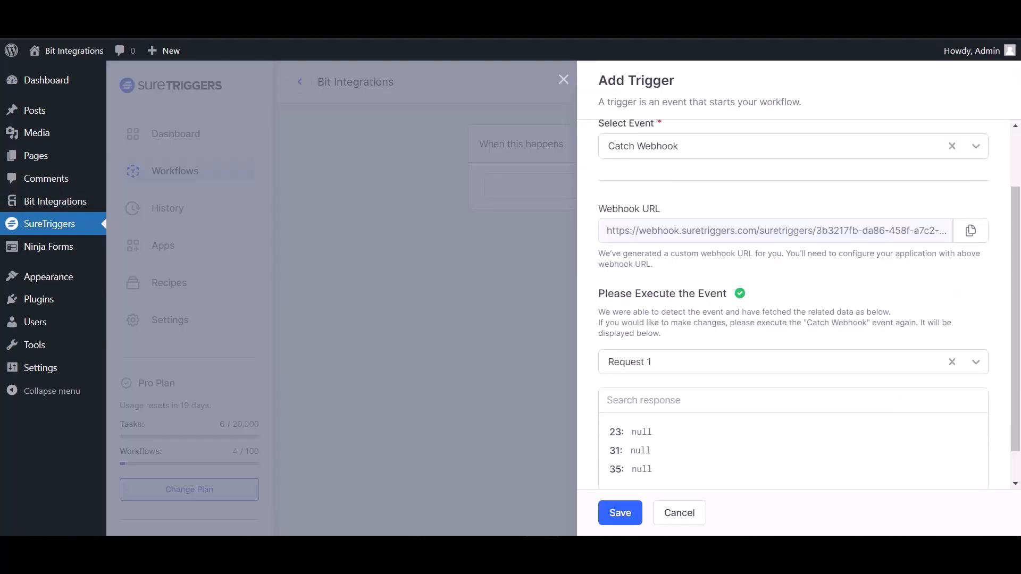
- Save the Catch Webhook trigger with its captured sample request (fields 23, 31, 35)
scroll(691, 372, "down", 1)
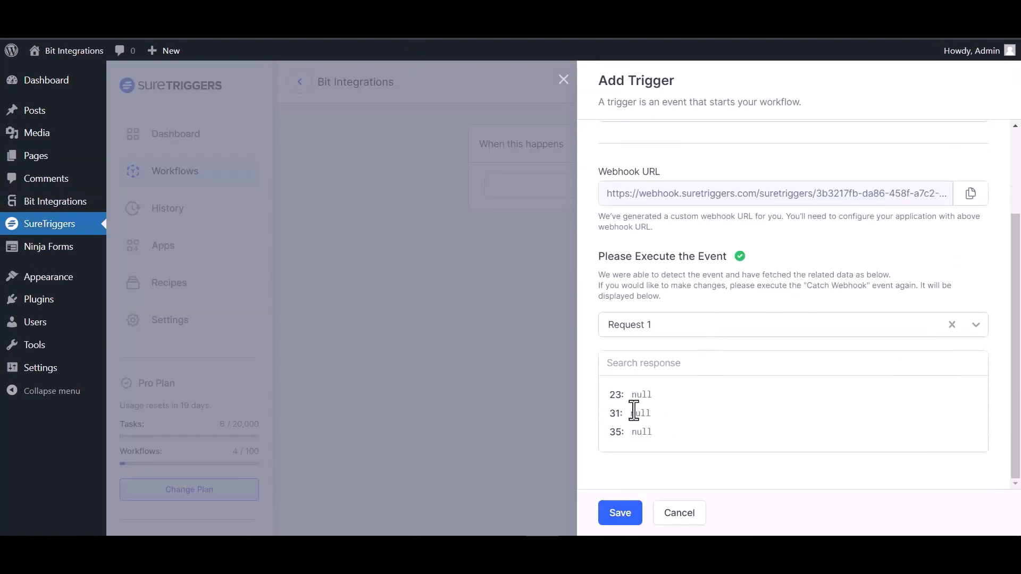
left_click(622, 513)
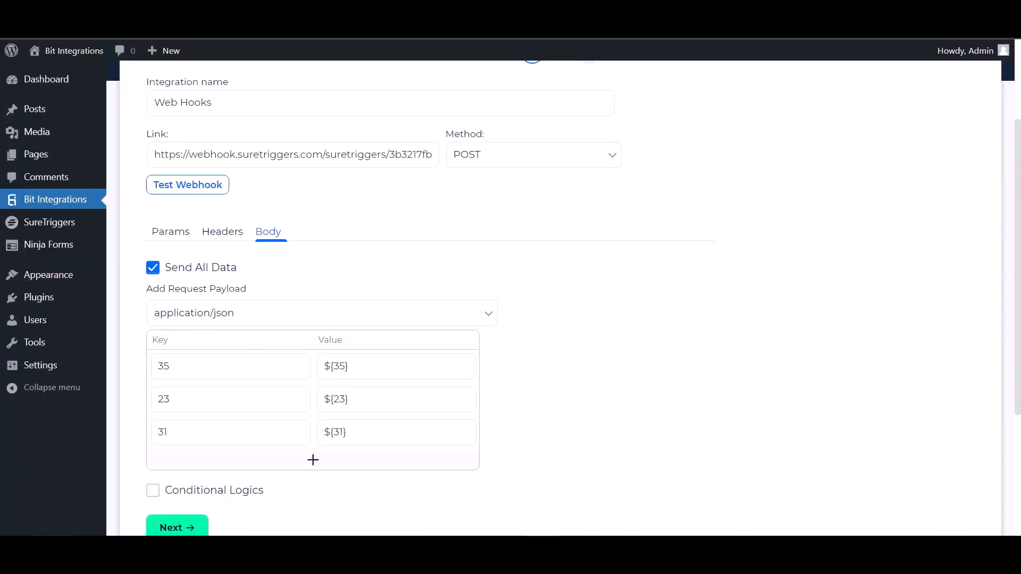
- Leave conditional logic off and finish and save the Web Hooks integration
scroll(151, 296, "down", 4)
left_click(152, 289)
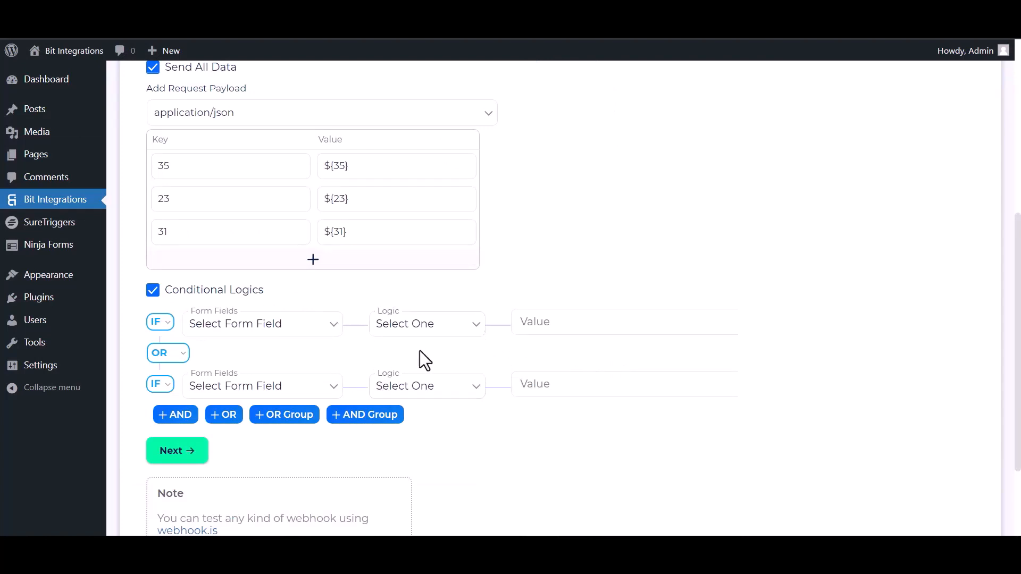
left_click(153, 290)
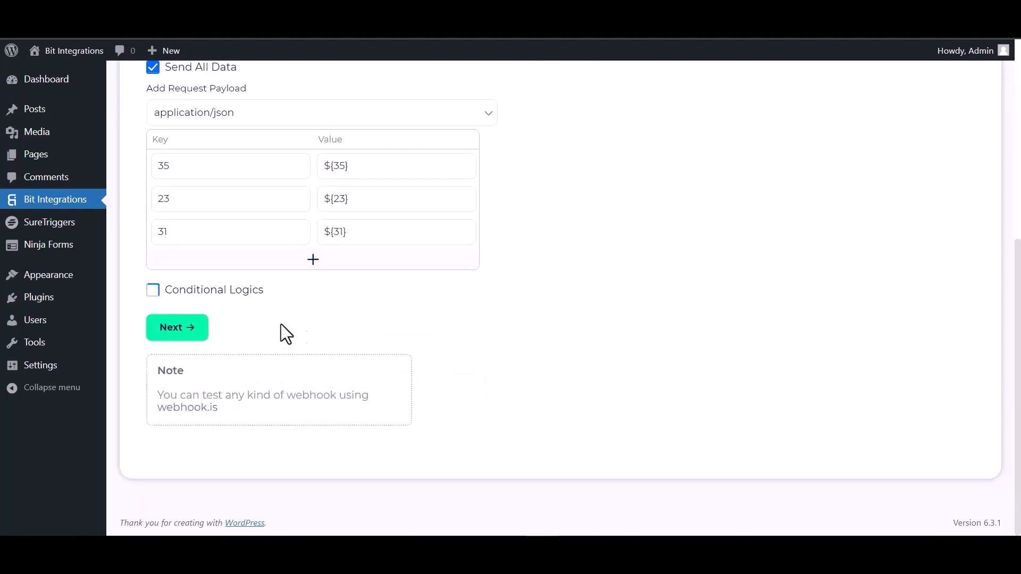
left_click(181, 334)
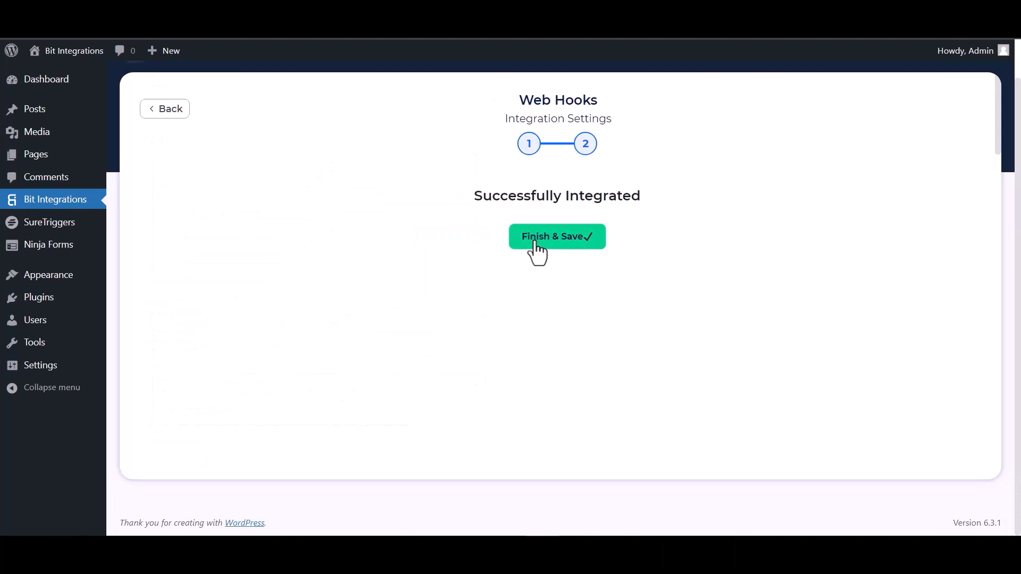
left_click(534, 242)
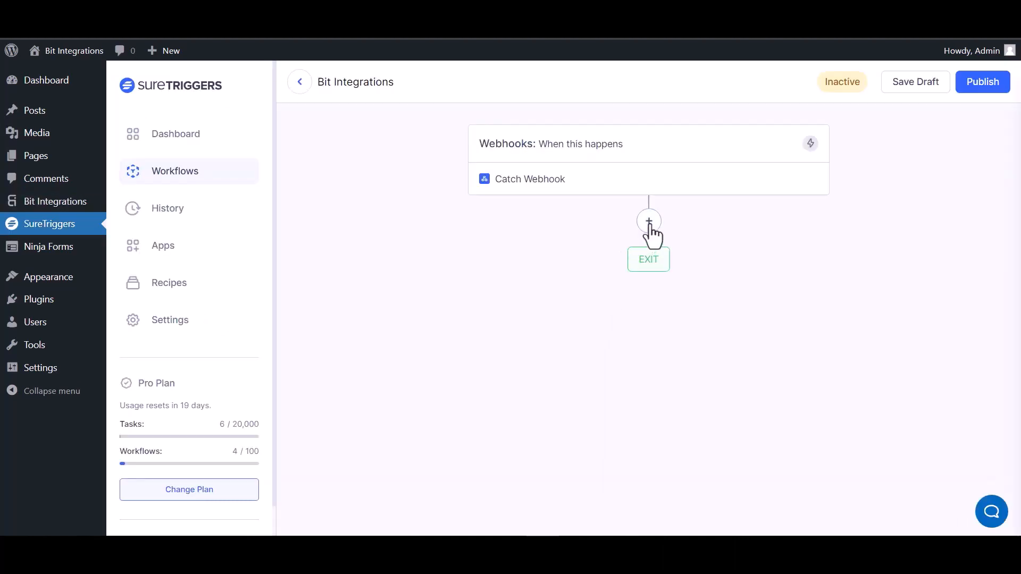
- Add an AirTable action with the Create Record event after the webhook trigger
left_click(649, 223)
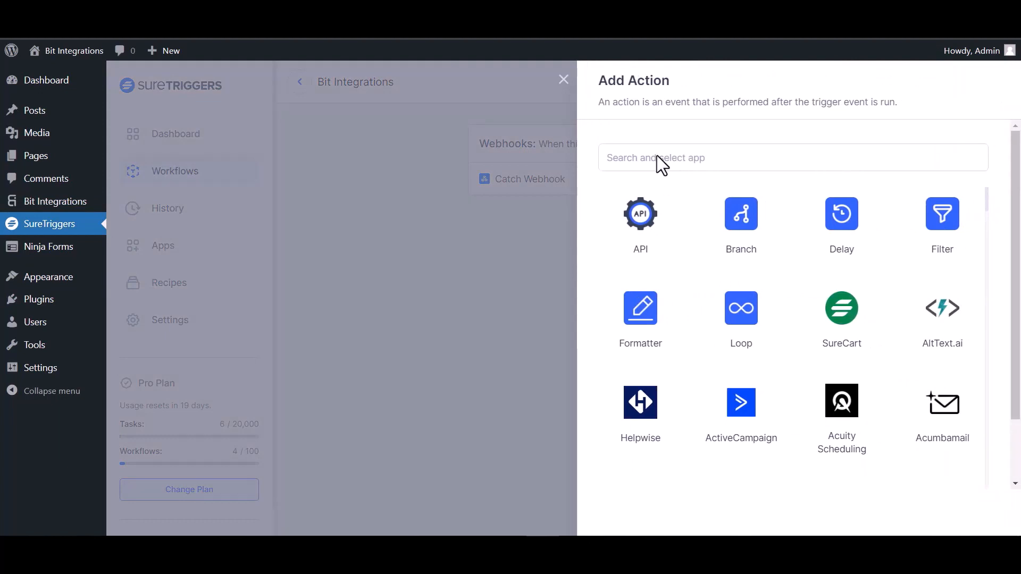
left_click(669, 160)
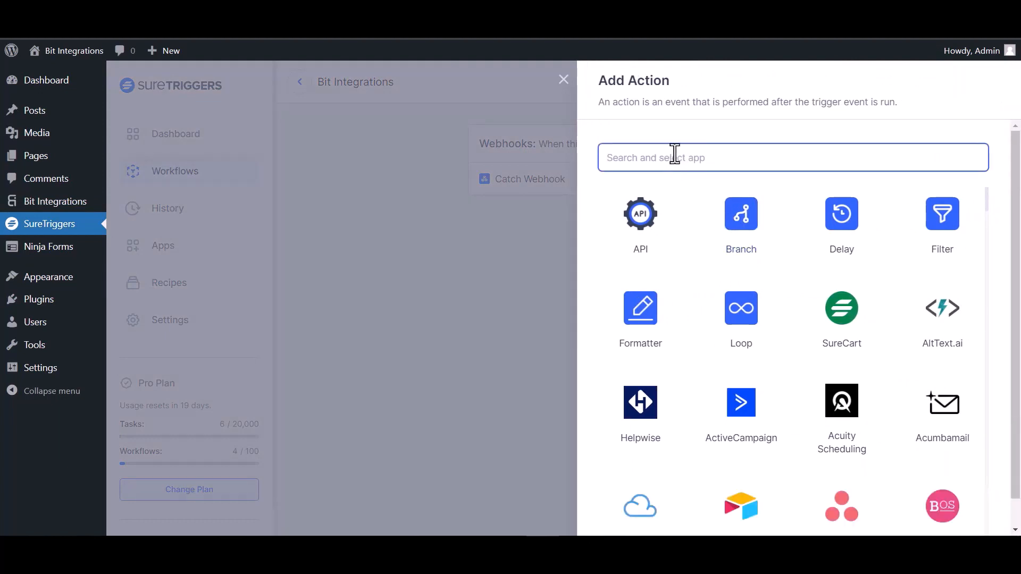
type("air")
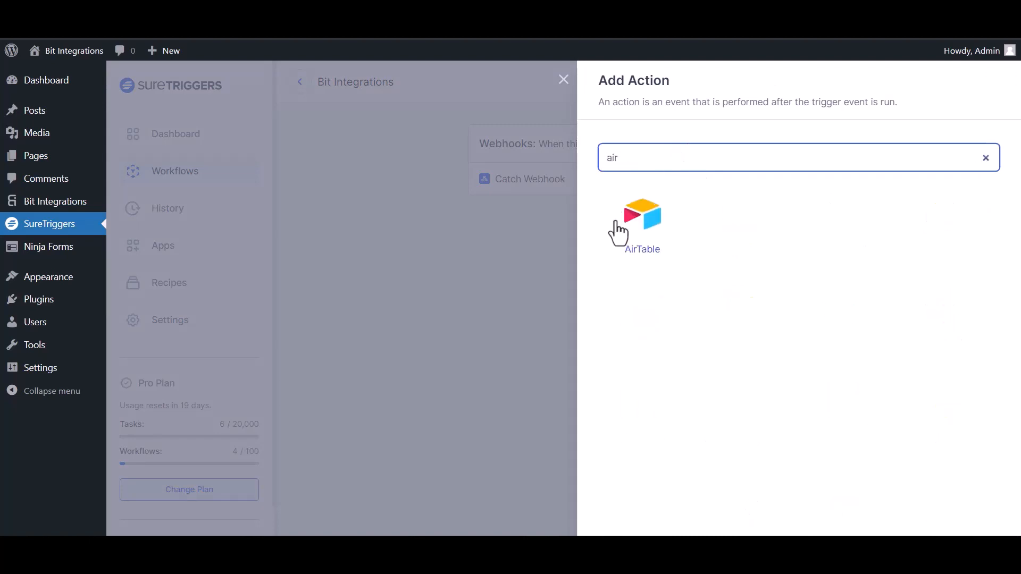
left_click(645, 226)
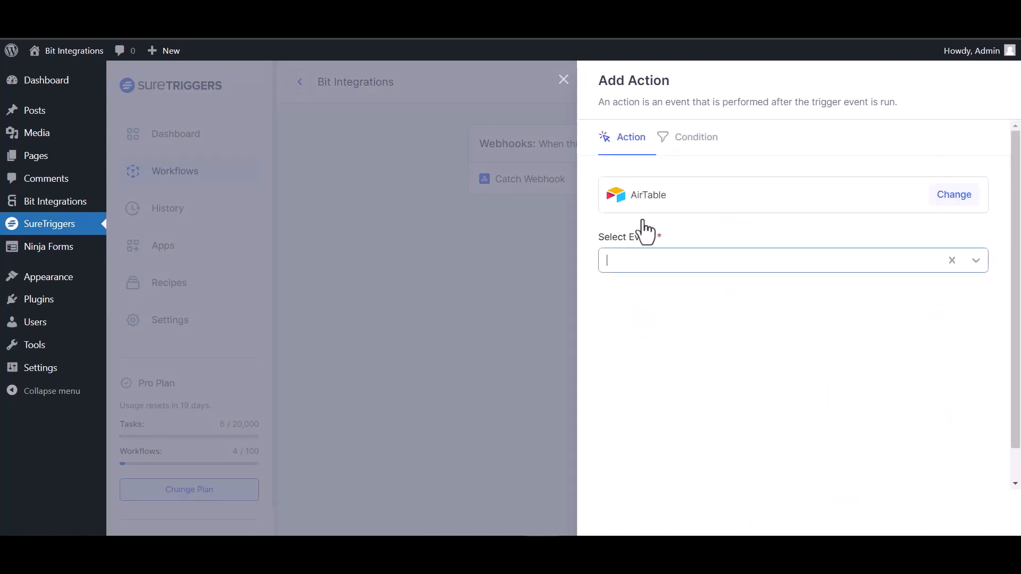
left_click(732, 265)
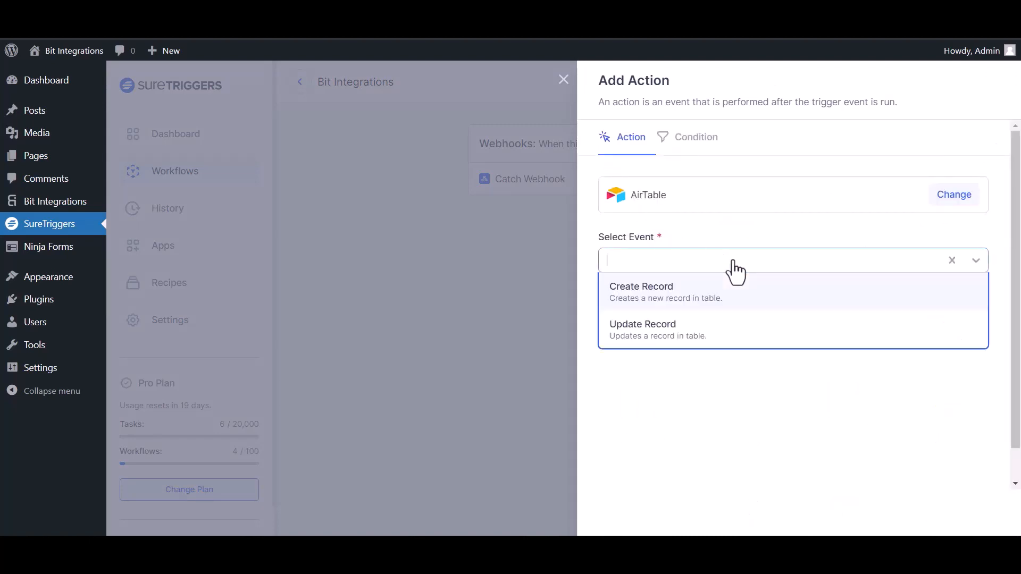
left_click(685, 301)
- Select the AirTable connection, the bit integration base and Table 1 as the target
left_click(713, 325)
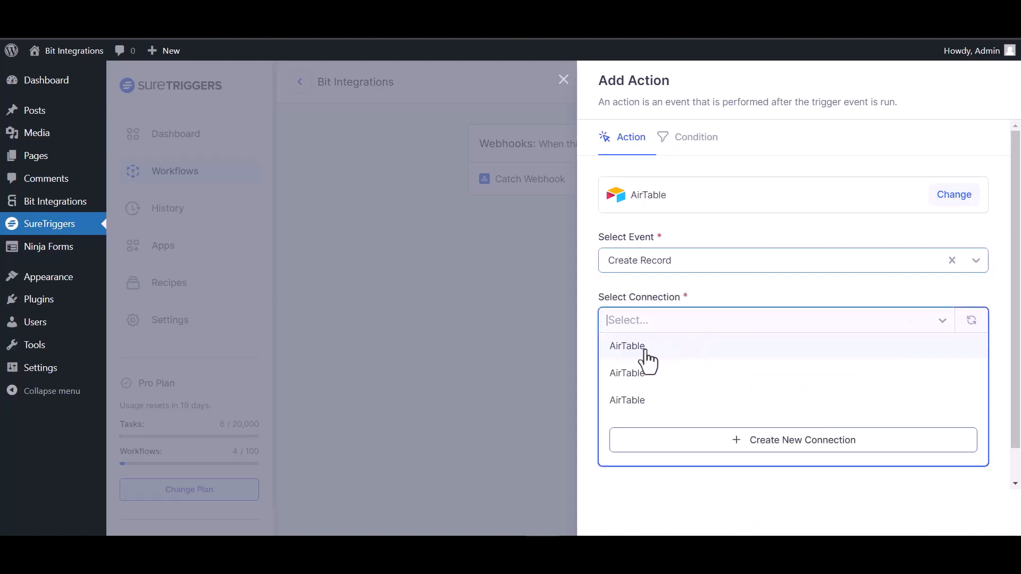
left_click(647, 362)
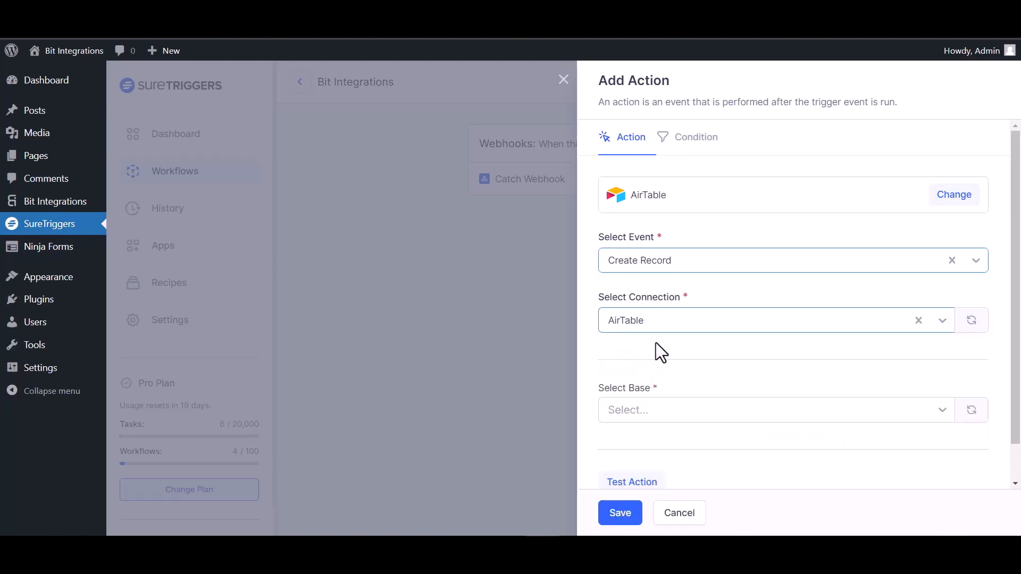
scroll(655, 343, "down", 1)
left_click(664, 369)
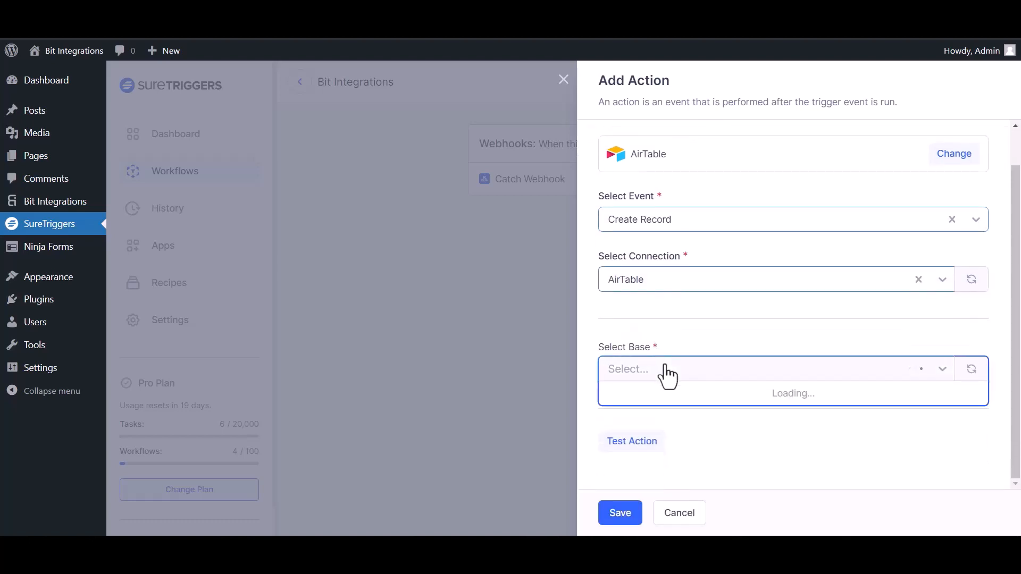
left_click(668, 394)
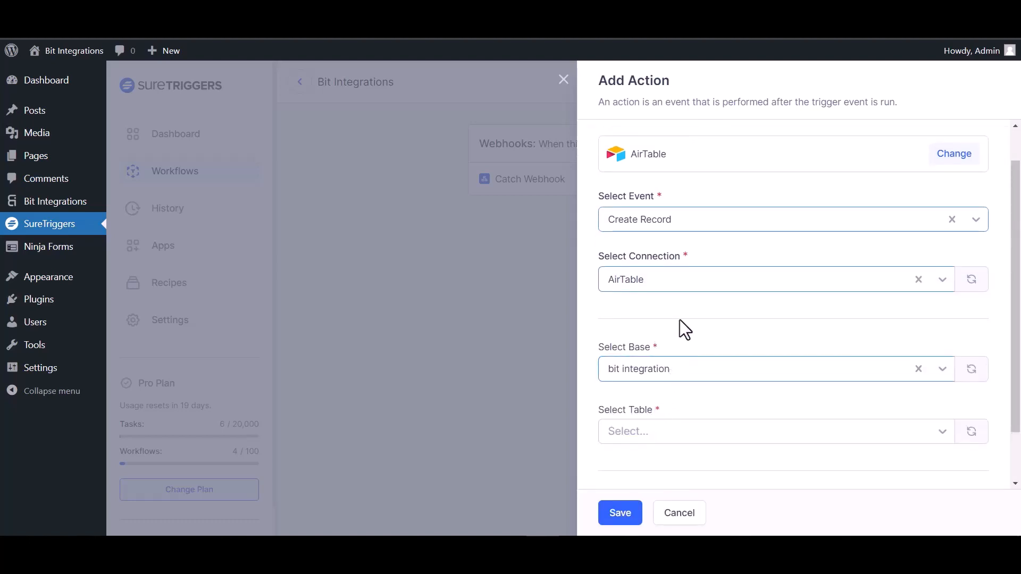
scroll(681, 312, "down", 2)
left_click(694, 371)
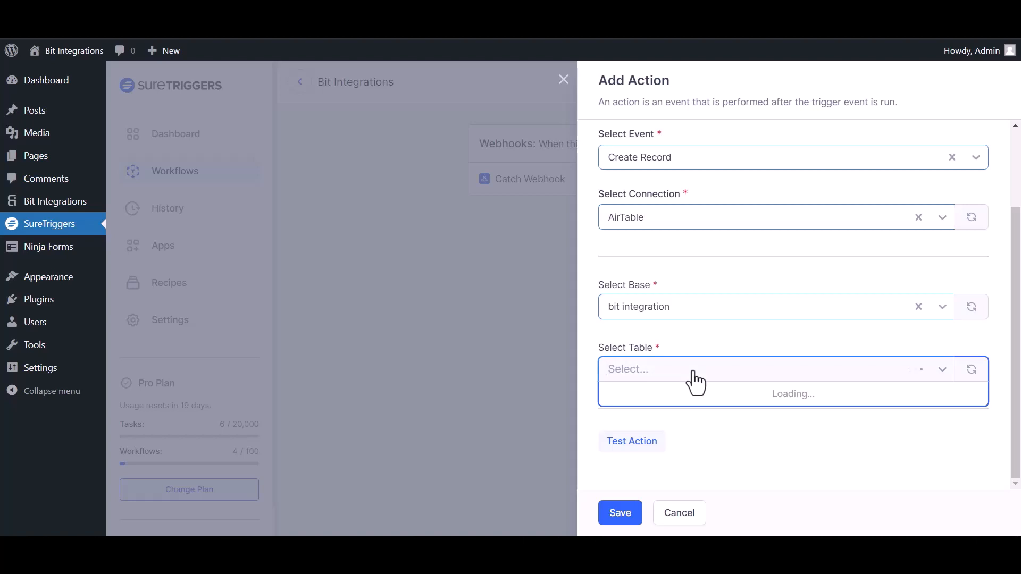
left_click(658, 395)
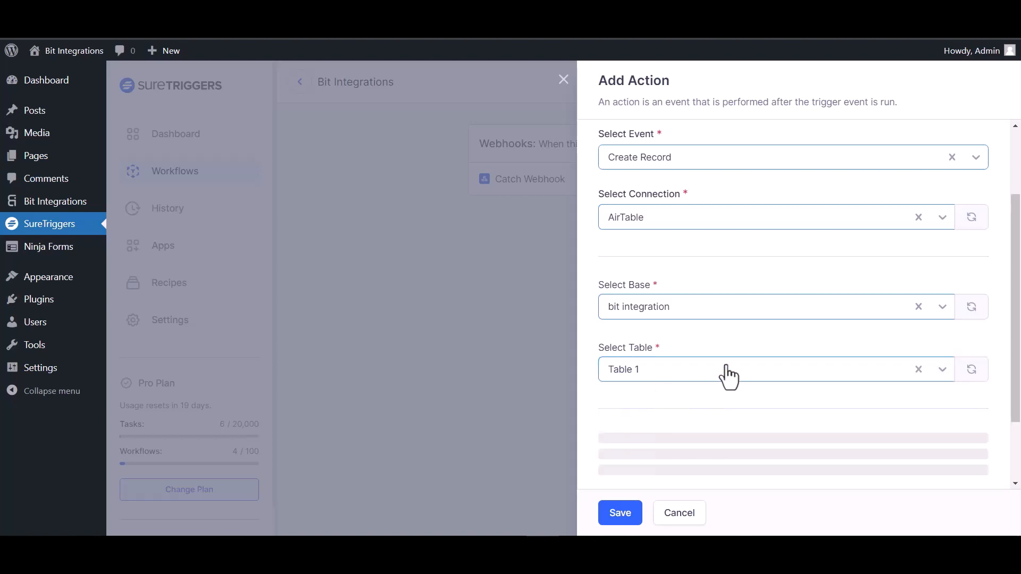
scroll(975, 342, "down", 3)
left_click(969, 318)
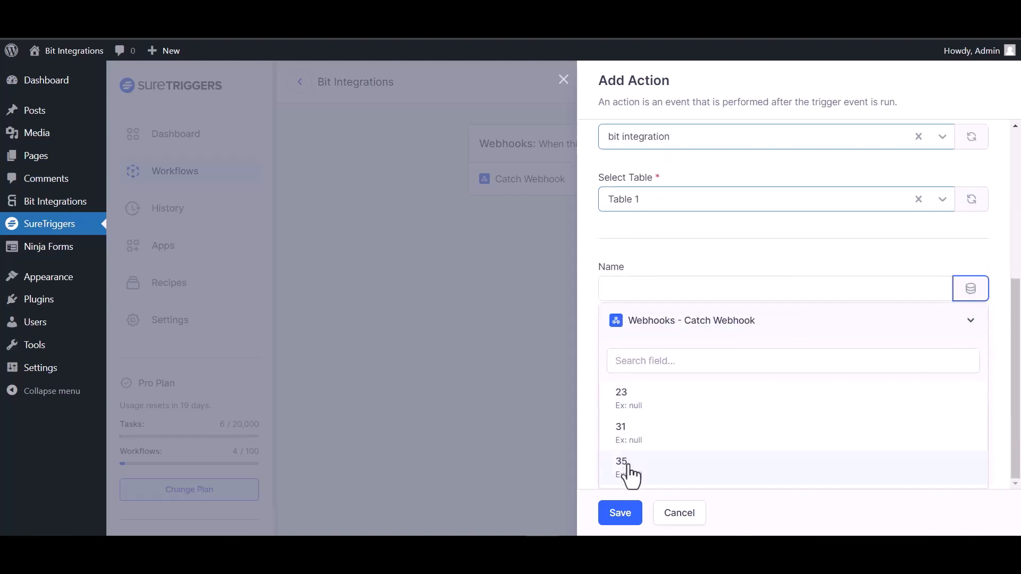
- Map webhook field 35 into the AirTable Name field and field 23 into Email
left_click(628, 468)
left_click(971, 373)
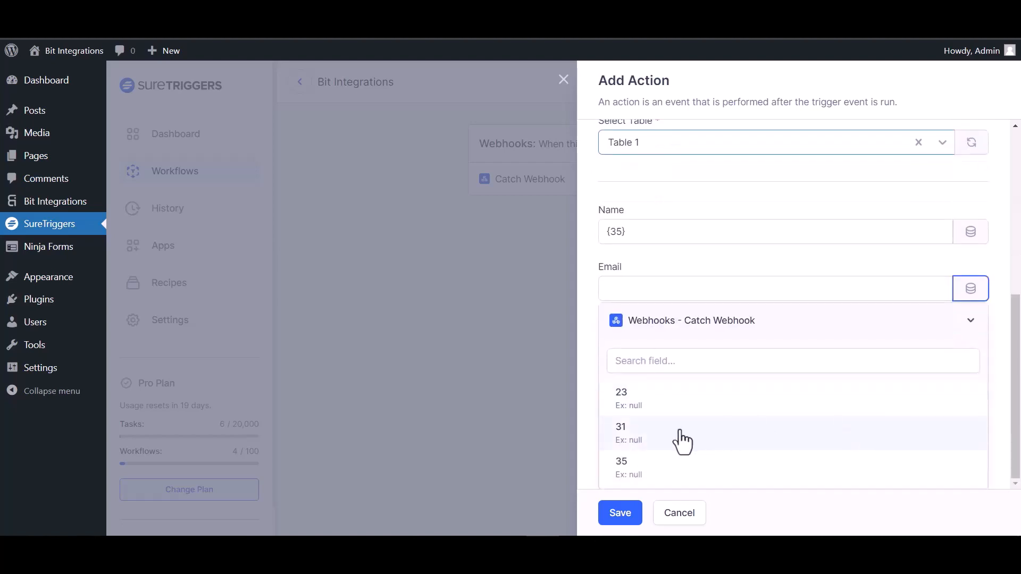
left_click(635, 406)
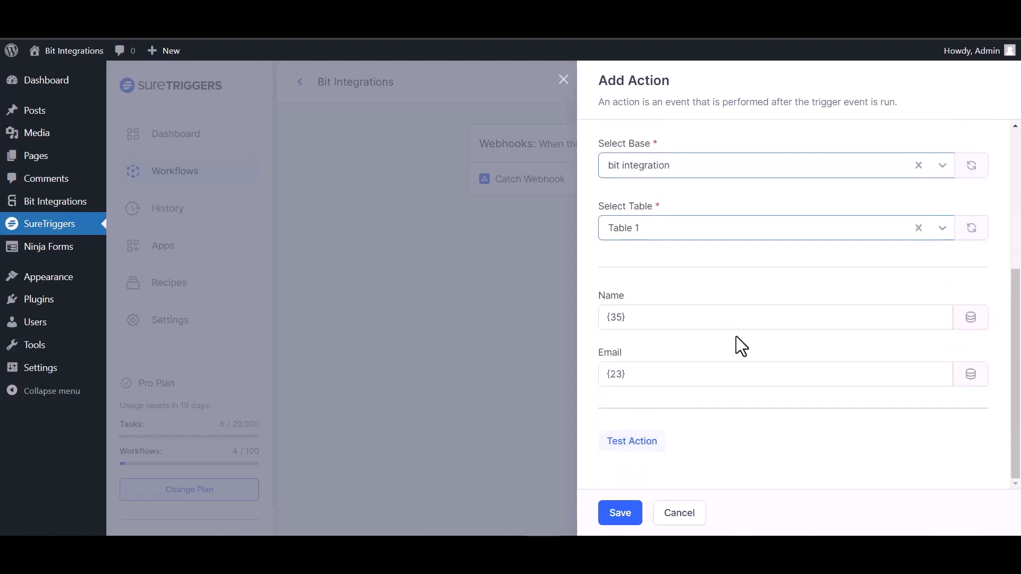
- Test and save the AirTable Create Record action, then publish the SureTriggers workflow
left_click(641, 443)
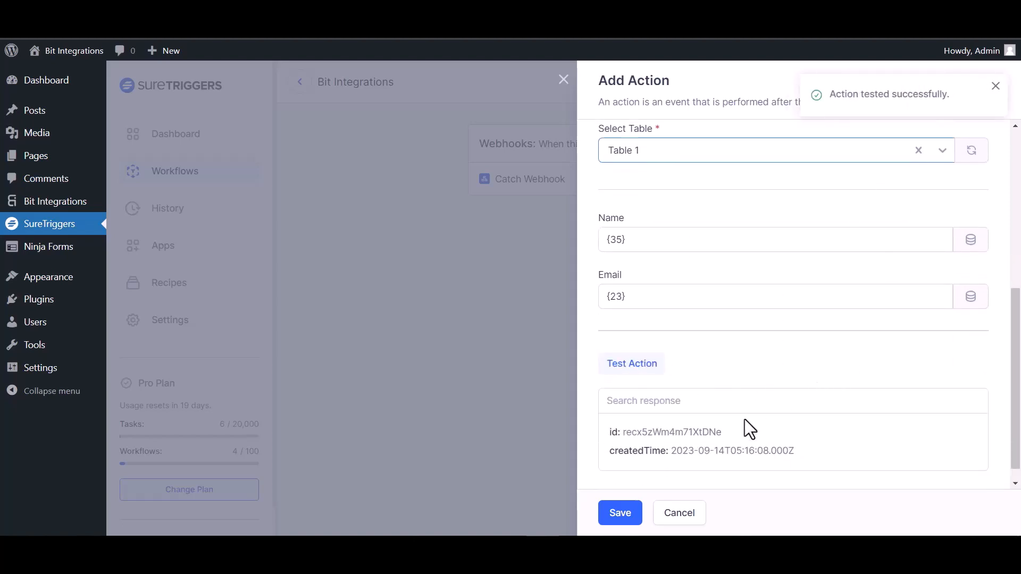
left_click(620, 514)
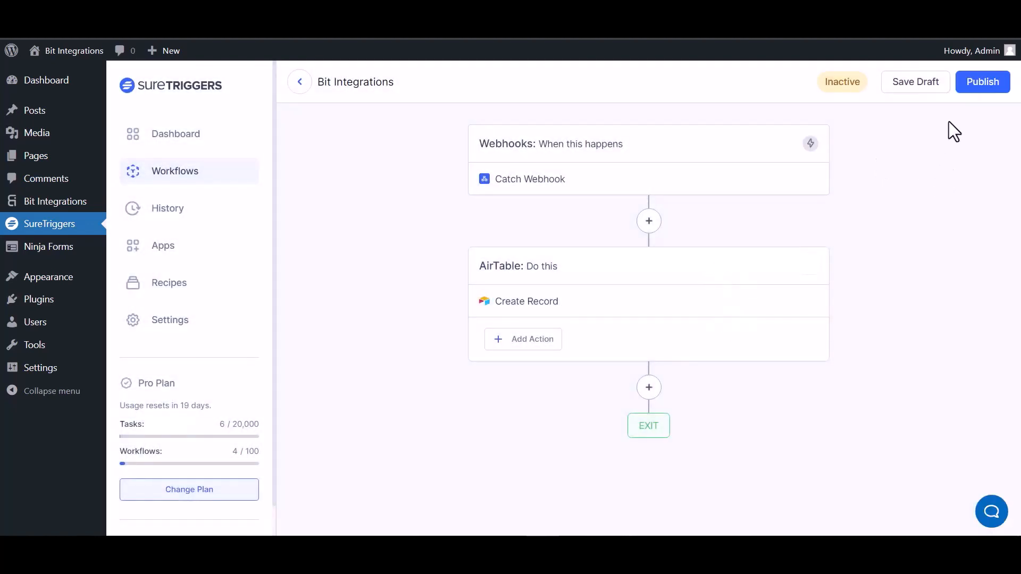
left_click(980, 85)
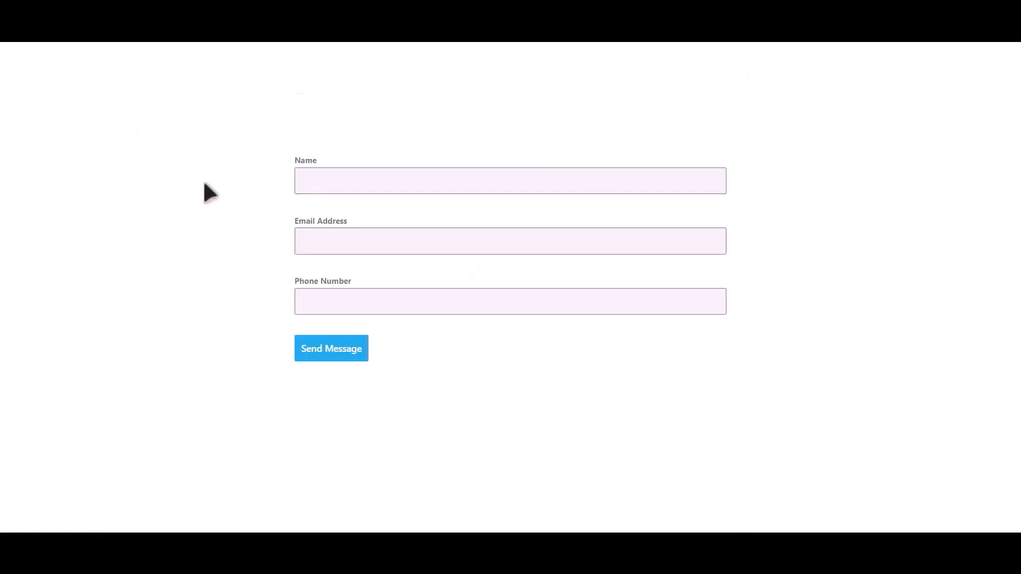
- Submit the Contact Form with name 'Bit Integrations', a sample e-mail address and phone number
left_click(408, 174)
type("Bit Integrations")
key("Tab")
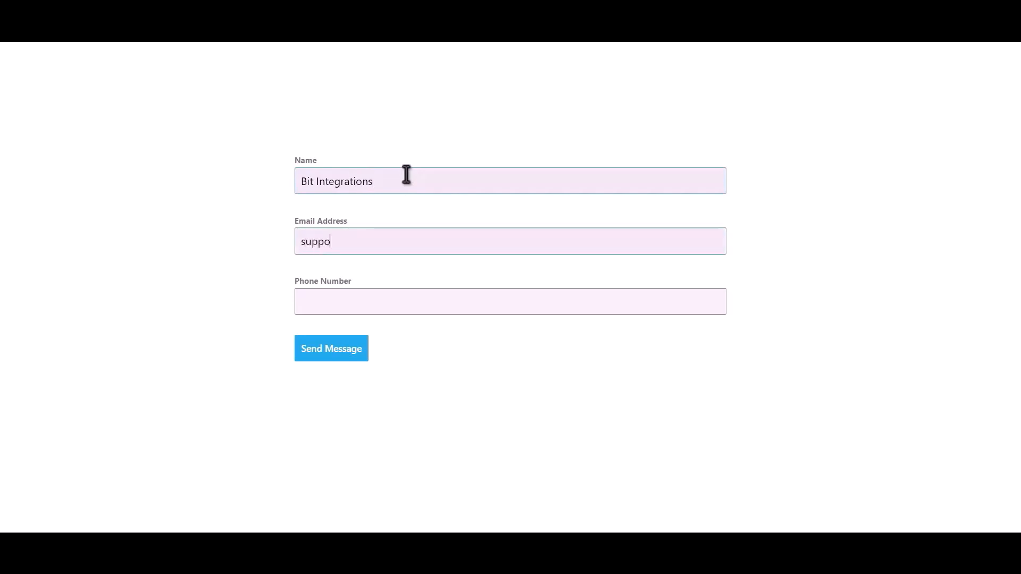
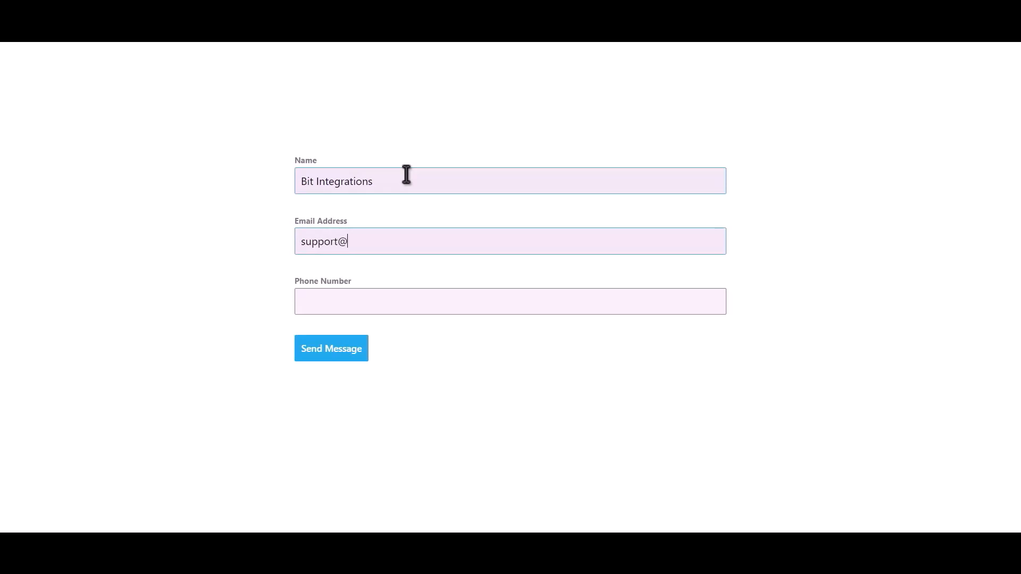
type("444555")
type("666")
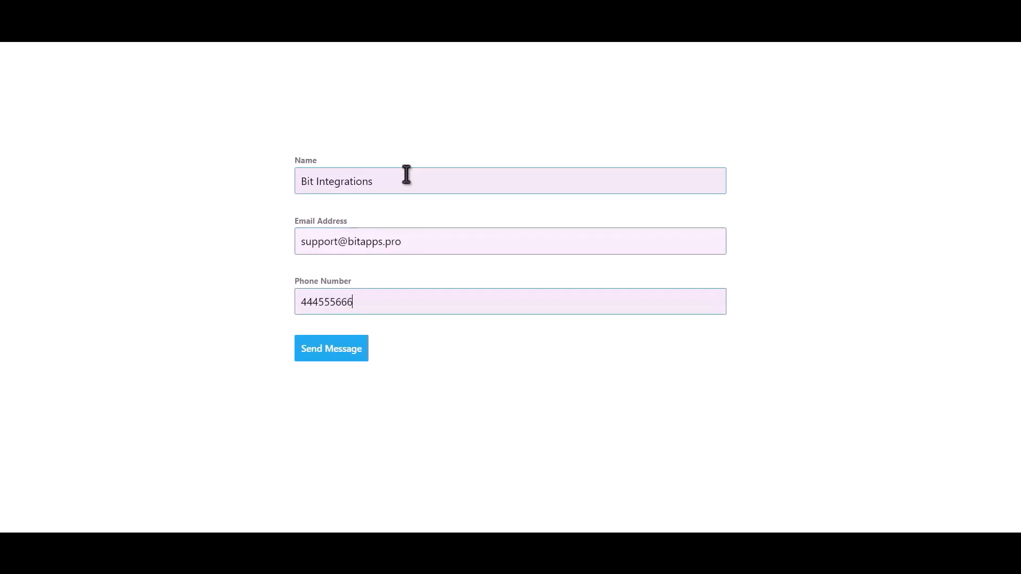
left_click(352, 350)
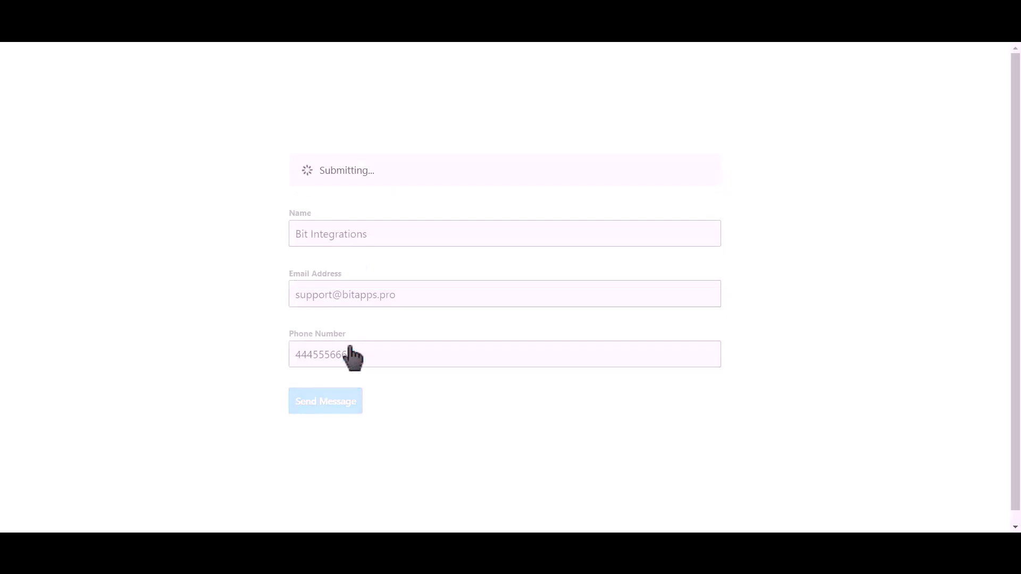